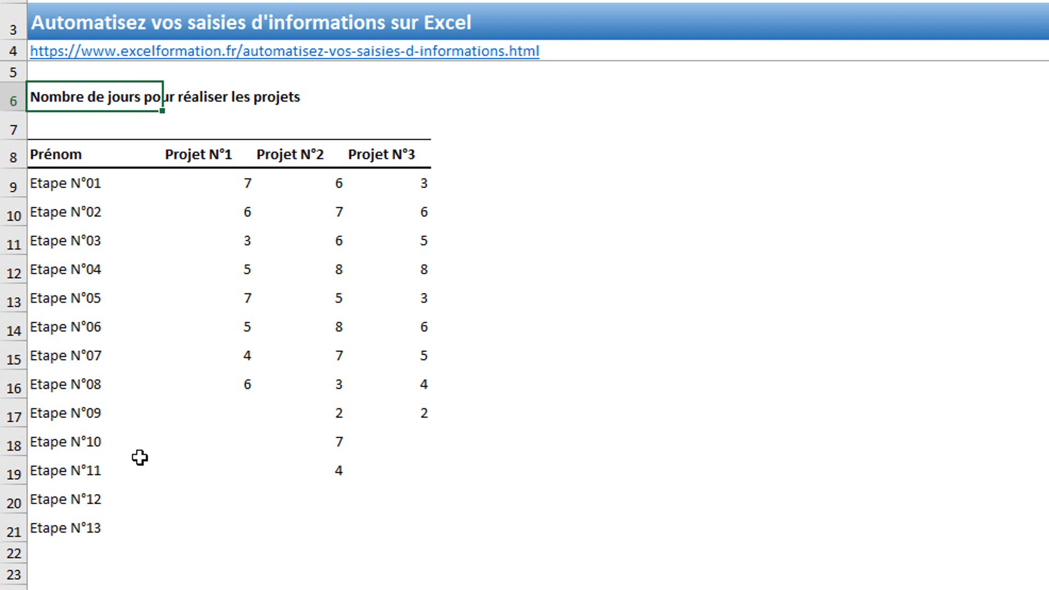
# - Enter the label "Total" in cell A22, directly under Etape N°13
pyautogui.click(229, 181)
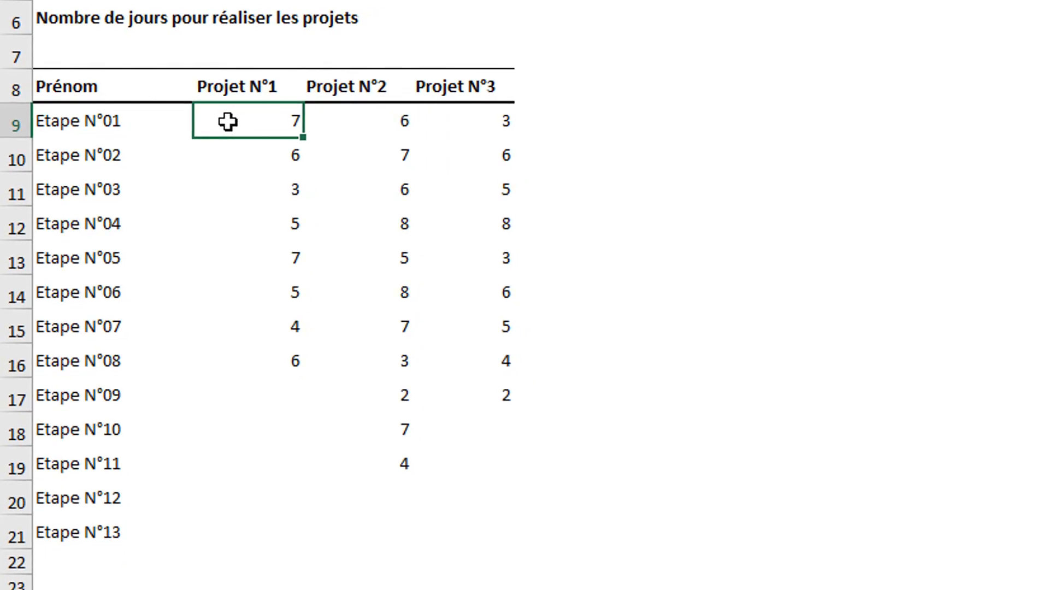
pyautogui.click(239, 545)
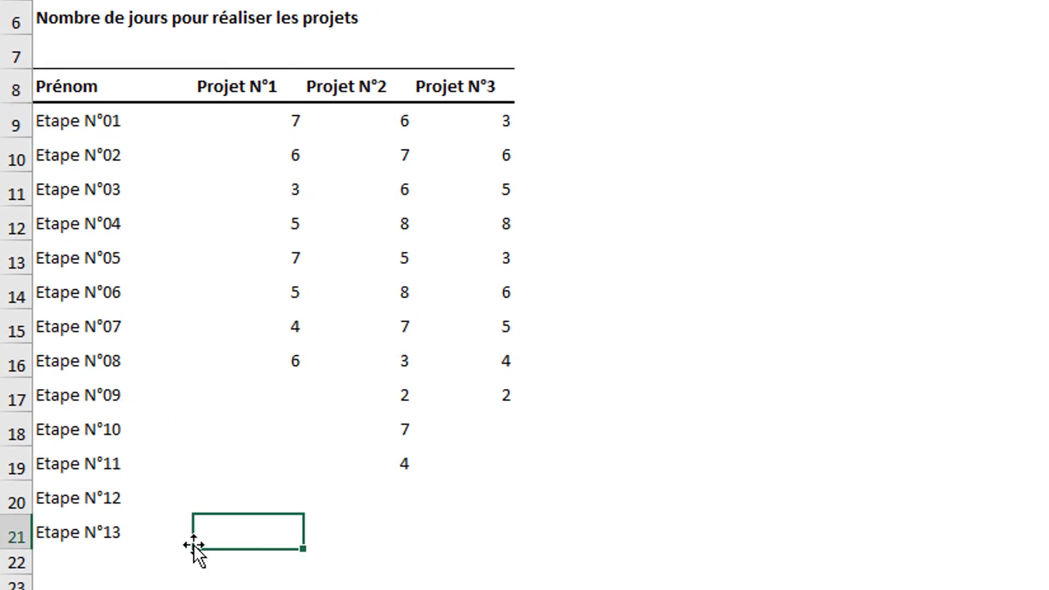
pyautogui.click(48, 561)
pyautogui.write('Total')
pyautogui.press('Tab')
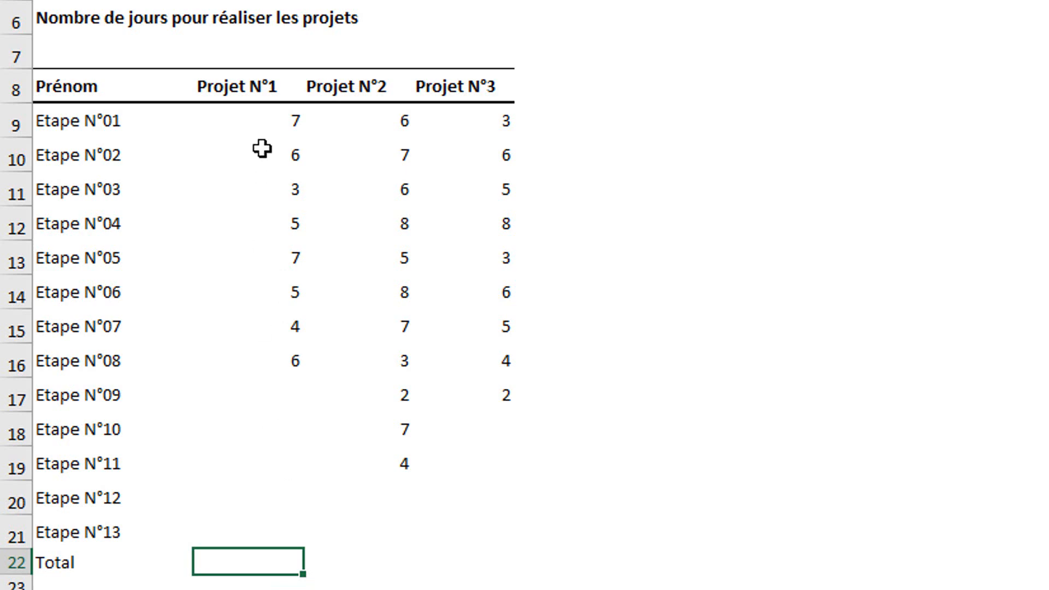
# - Total the Projet N°1 days in cell B22 with a SOMME formula over B9:B21
pyautogui.write('=')
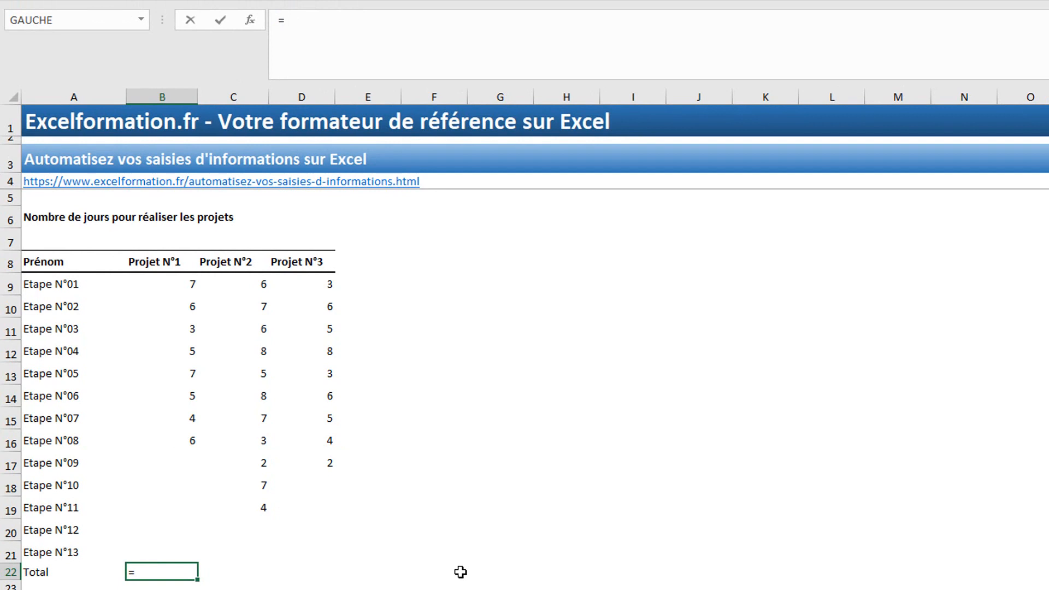
pyautogui.write('somme(')
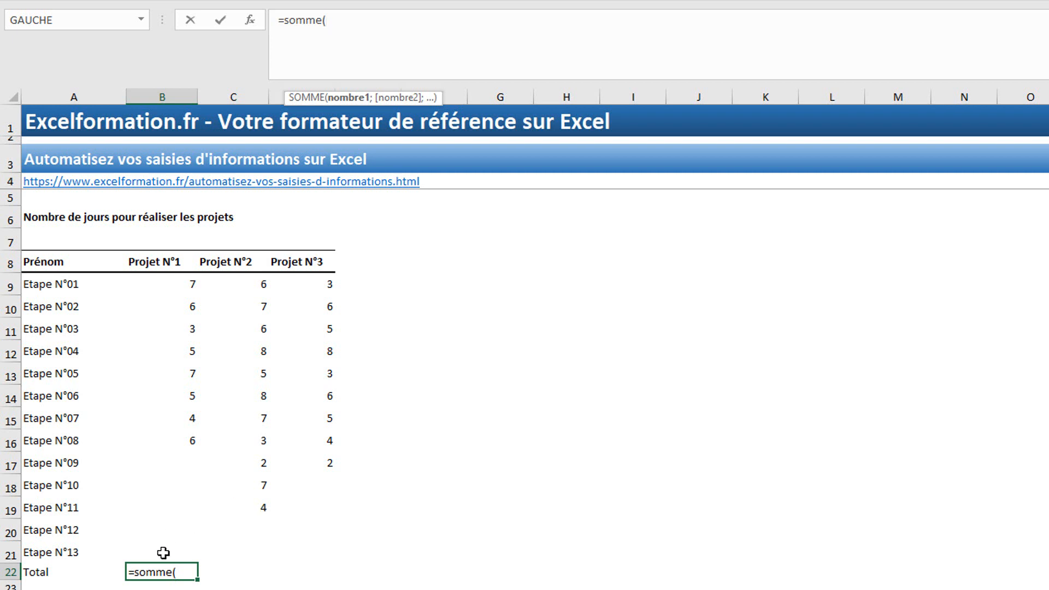
pyautogui.moveTo(163, 555); pyautogui.dragTo(179, 285)
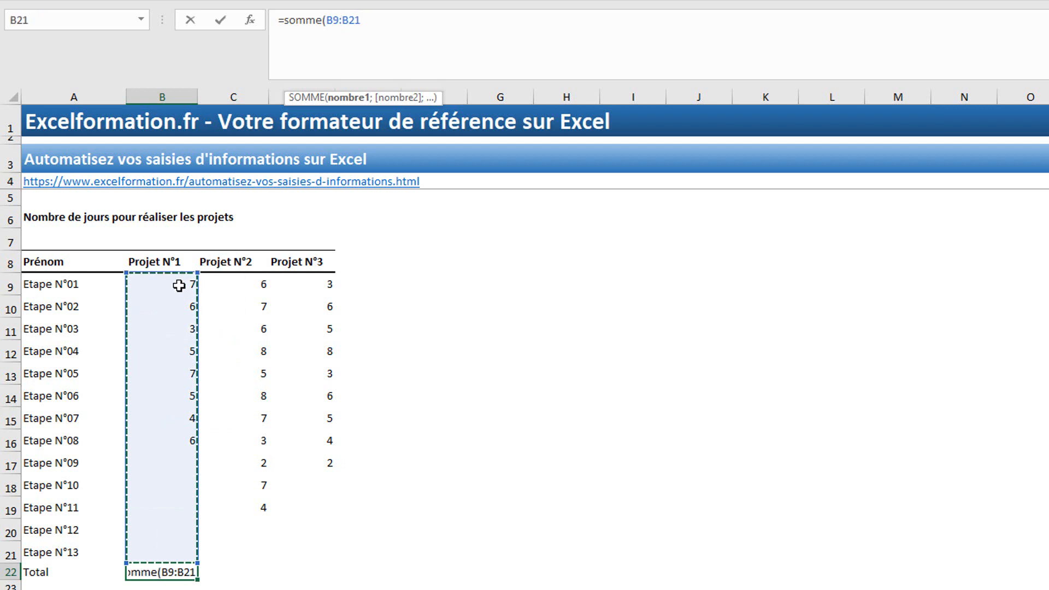
pyautogui.press('Return')
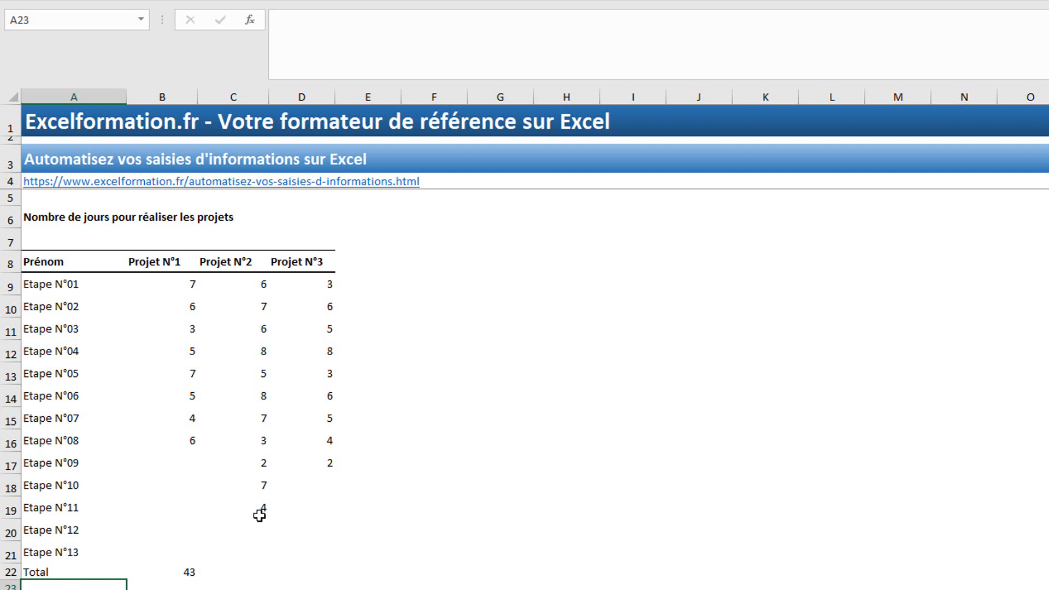
pyautogui.click(233, 577)
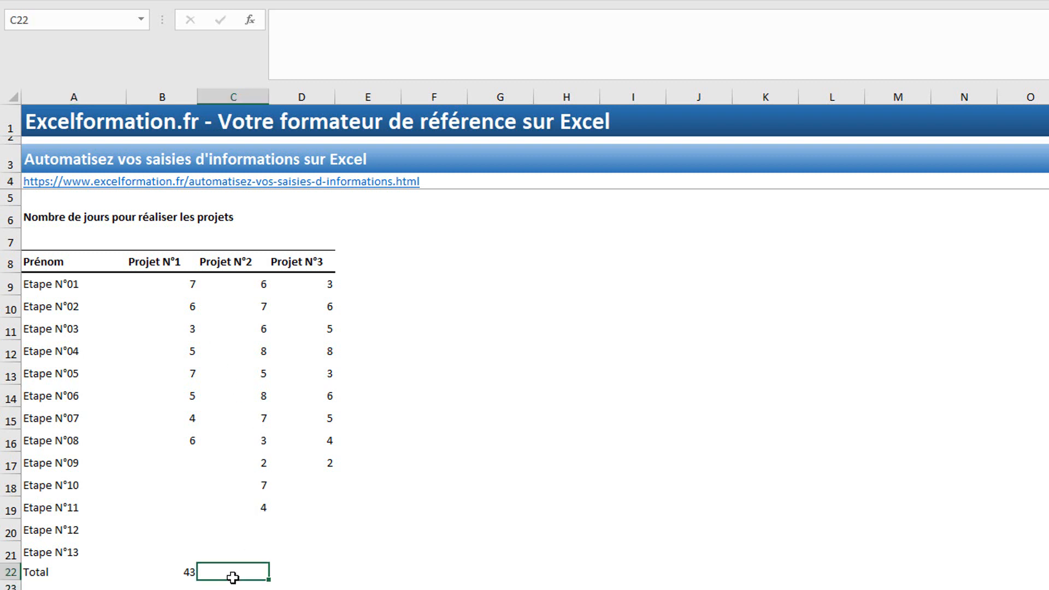
pyautogui.write('=somme(')
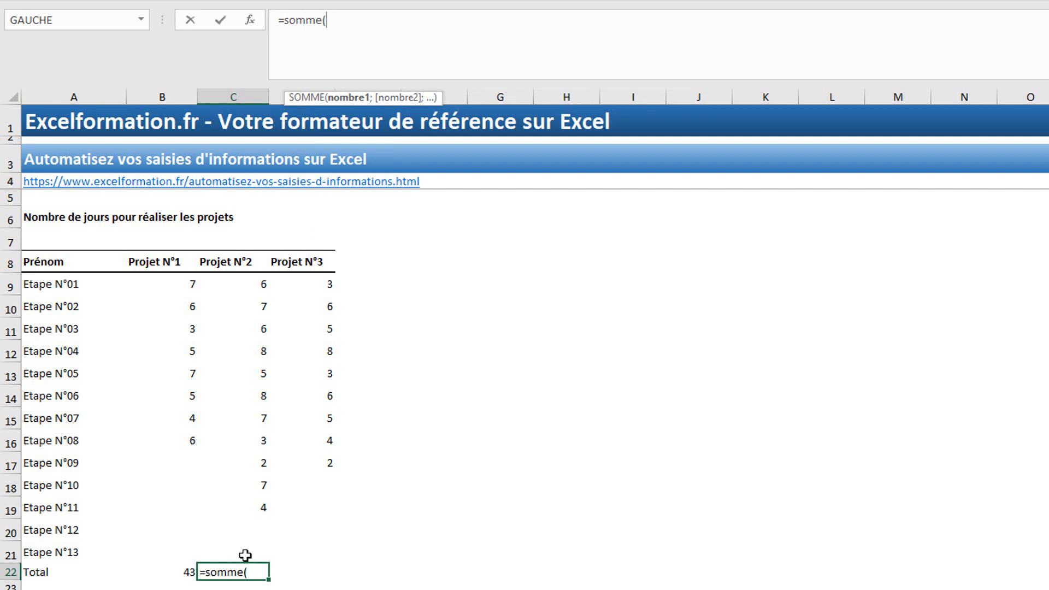
pyautogui.moveTo(245, 555); pyautogui.dragTo(239, 285)
pyautogui.press('Return')
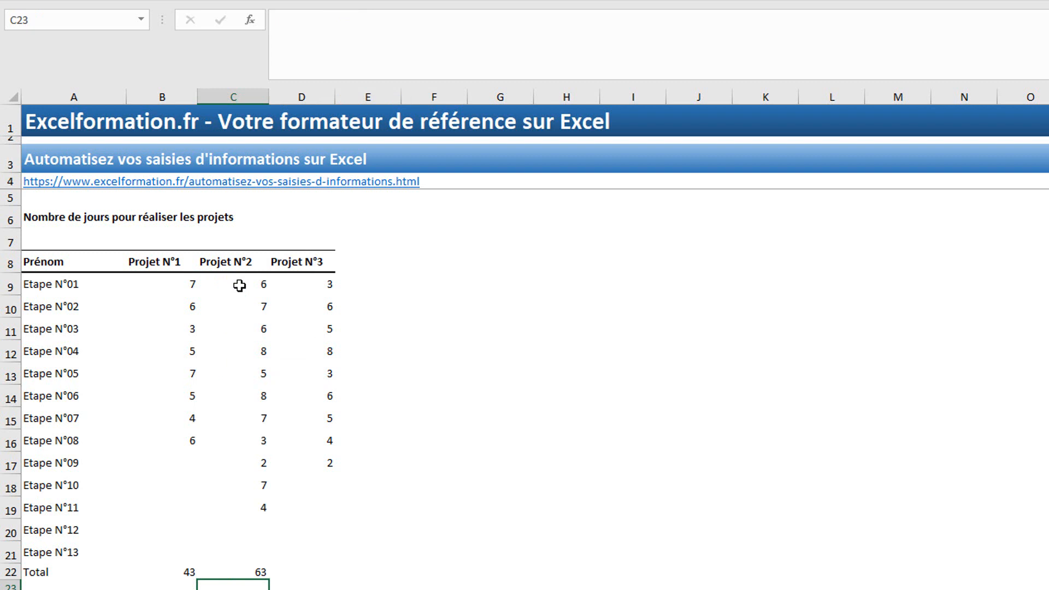
pyautogui.hotkey('ctrl', 'z')
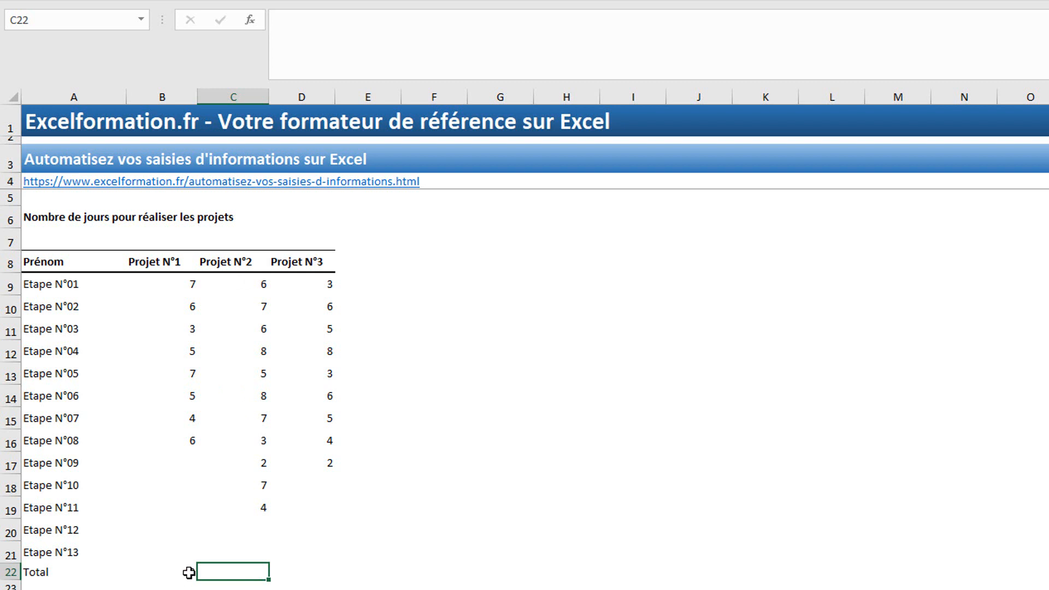
# - Fill the Projet N°1 total formula from B22 across to C22:D22 and check the copied formulas
pyautogui.click(188, 572)
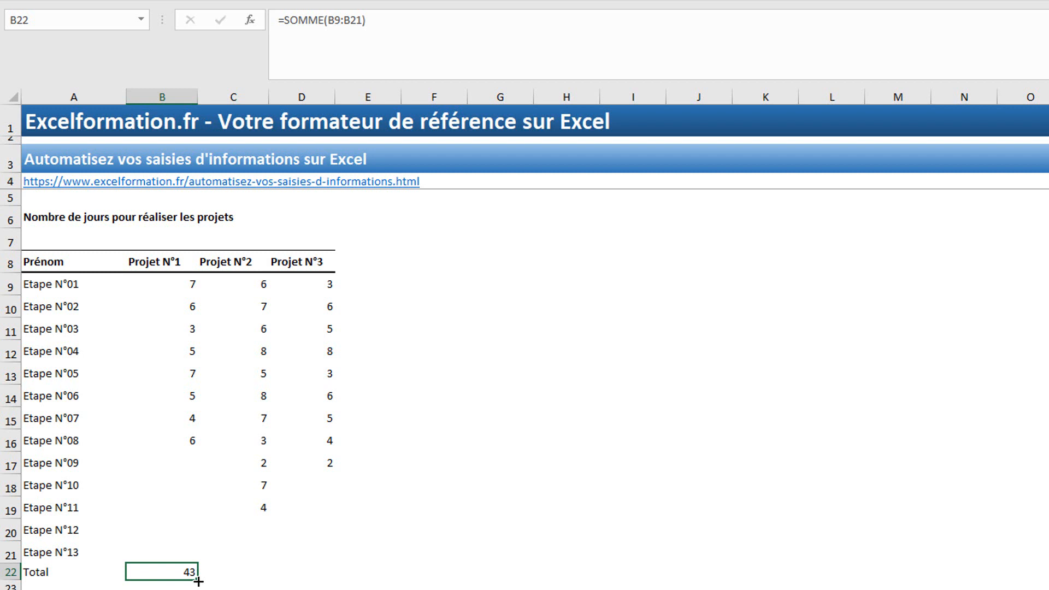
pyautogui.moveTo(199, 581); pyautogui.dragTo(319, 576)
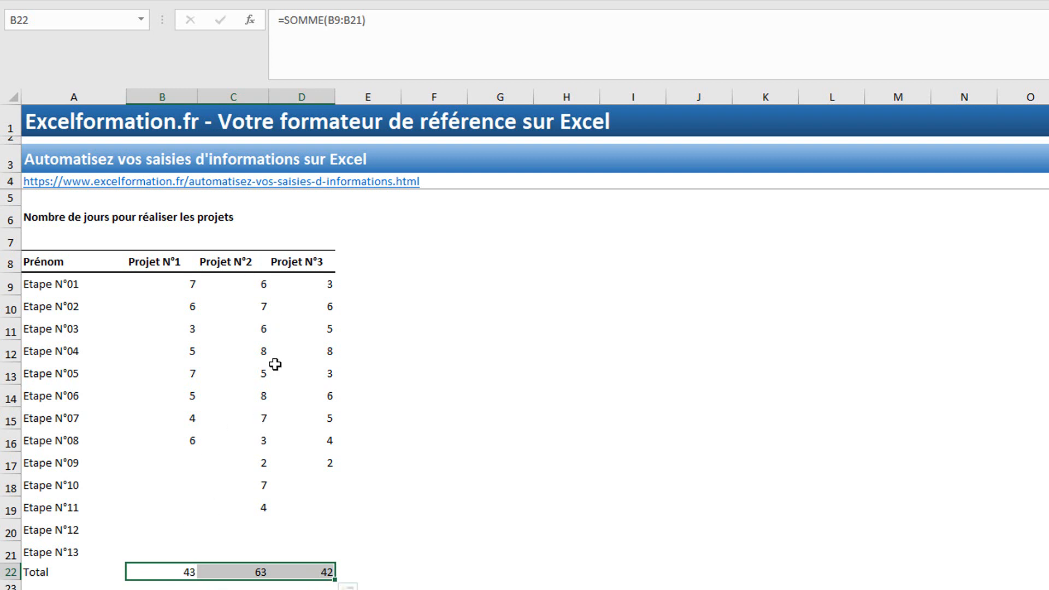
pyautogui.click(262, 570)
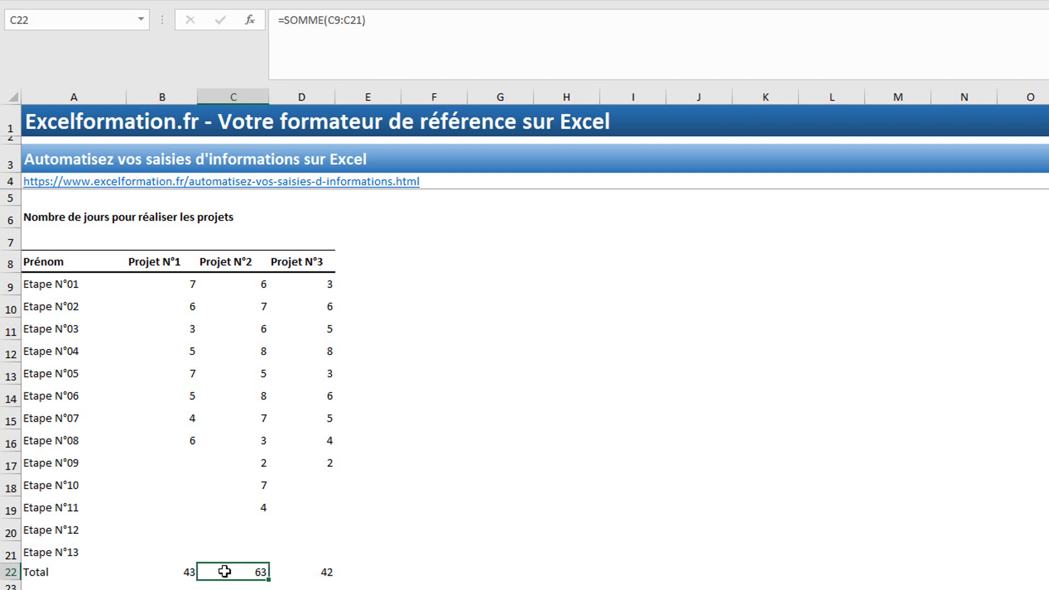
pyautogui.click(299, 572)
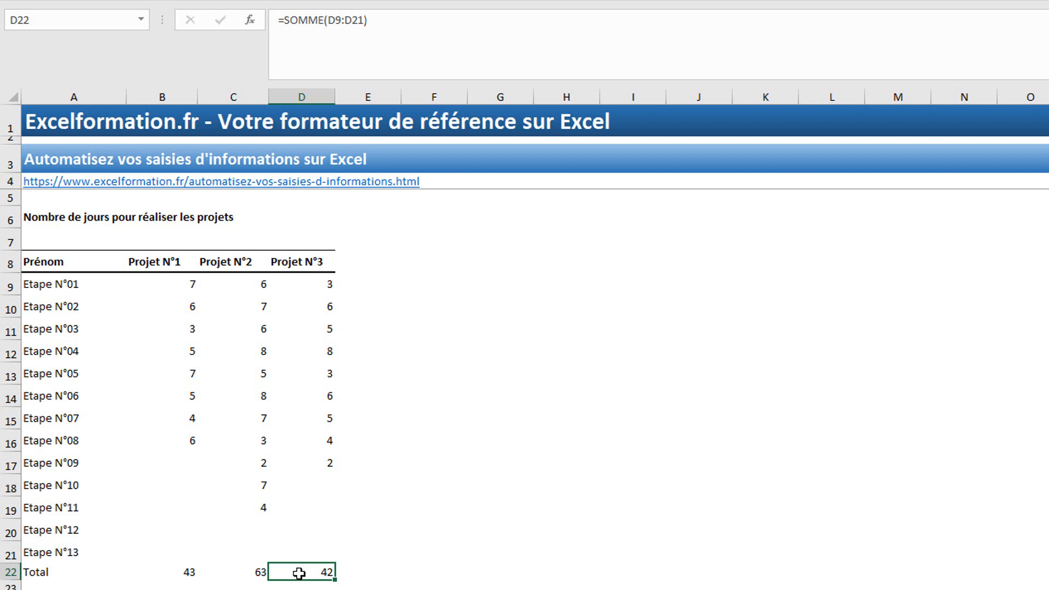
pyautogui.click(513, 446)
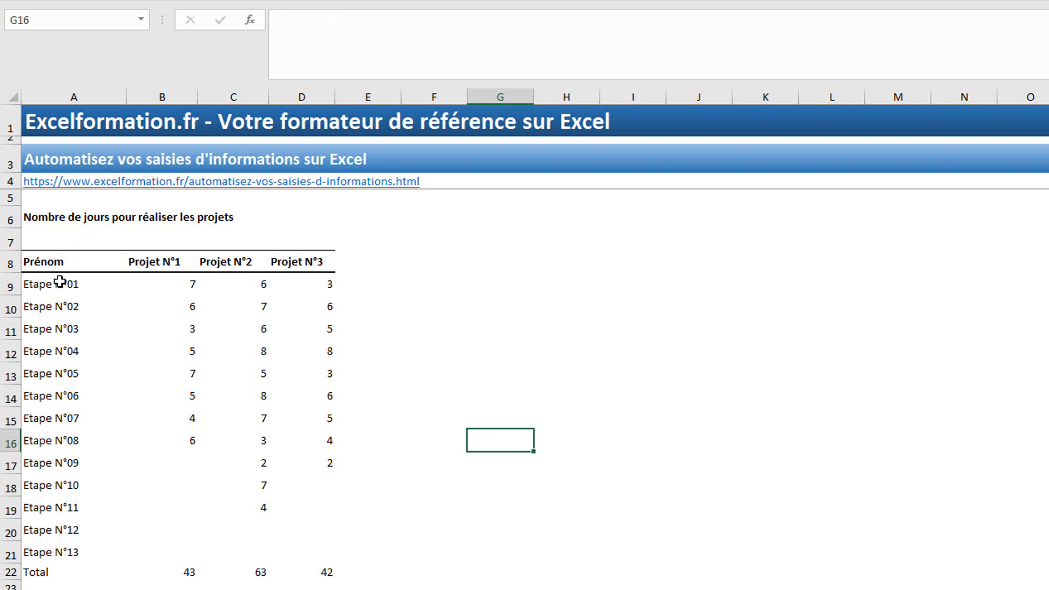
# - Insert a blank column between Projet N°1 and Projet N°2
pyautogui.click(224, 96)
pyautogui.rightClick(224, 96)
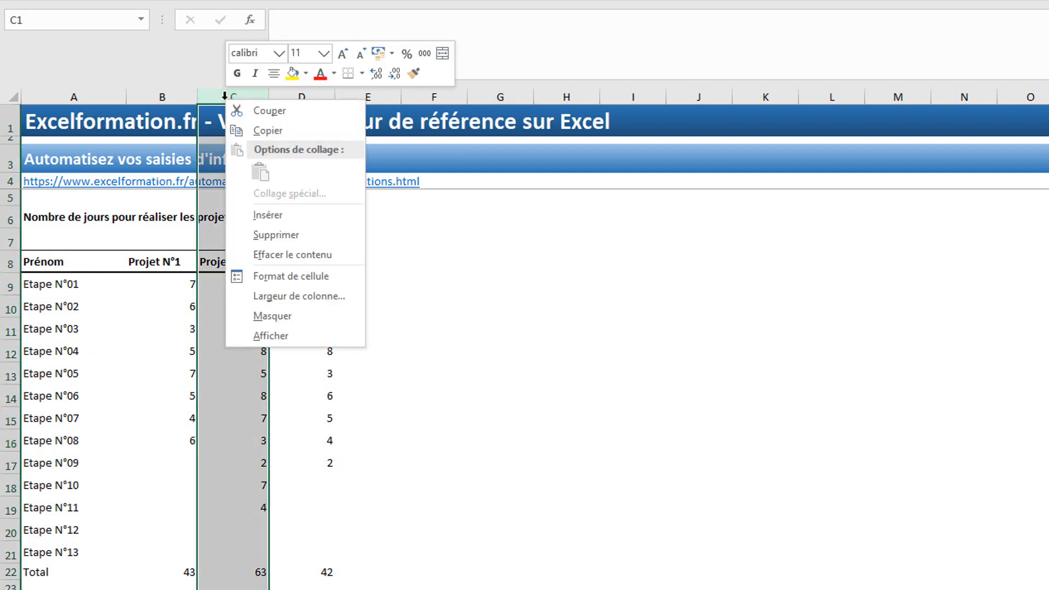
pyautogui.click(273, 220)
pyautogui.click(243, 284)
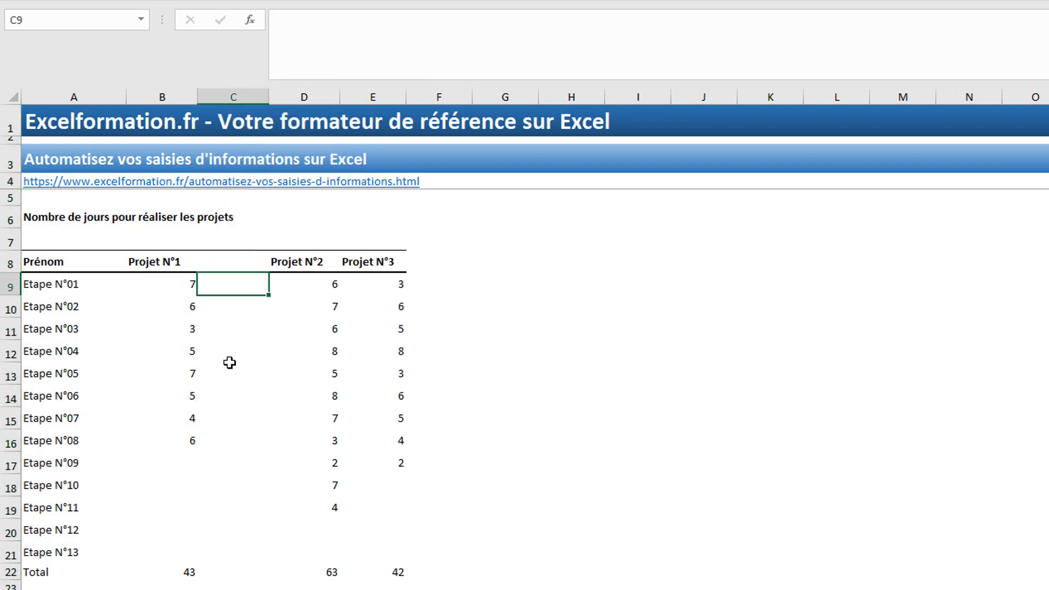
# - Enter the running-total formula =SOMME(B$9:B21) in cell C21, fixing only the row of the range's first cell
pyautogui.click(225, 559)
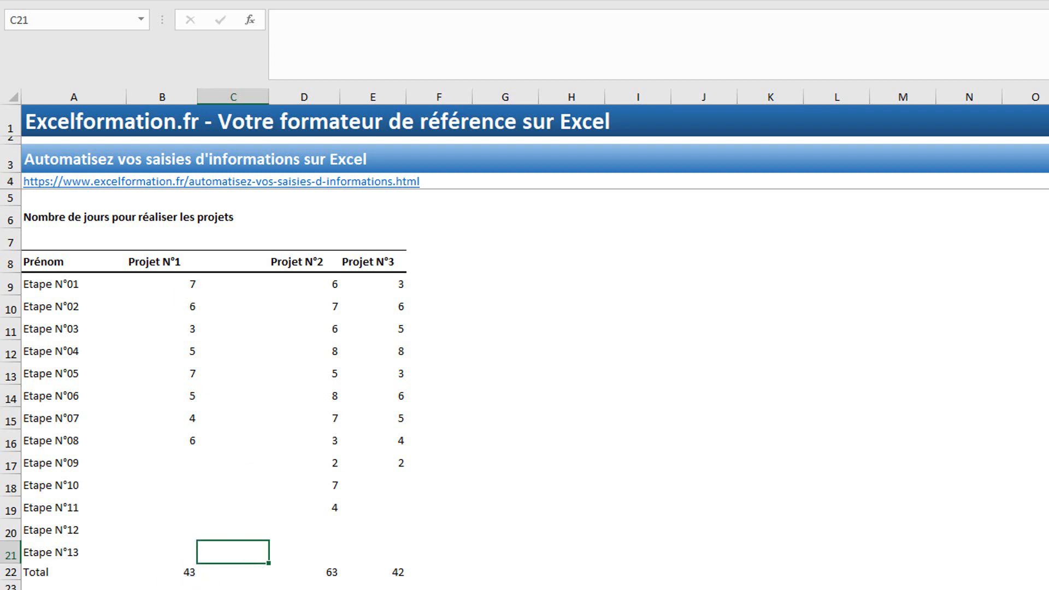
pyautogui.write('=som')
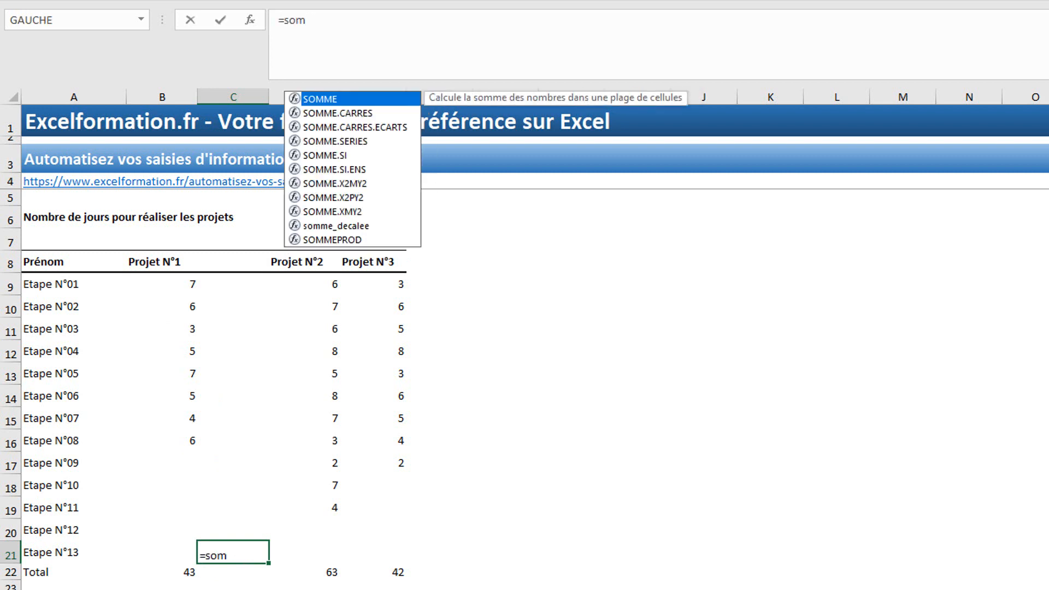
pyautogui.write('me(')
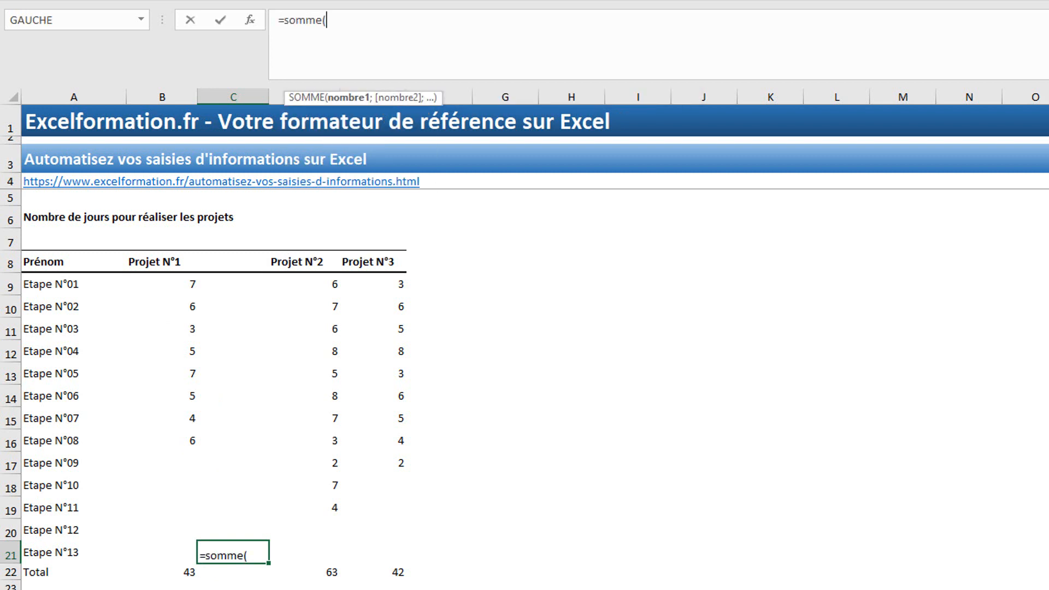
pyautogui.moveTo(162, 551); pyautogui.dragTo(162, 277)
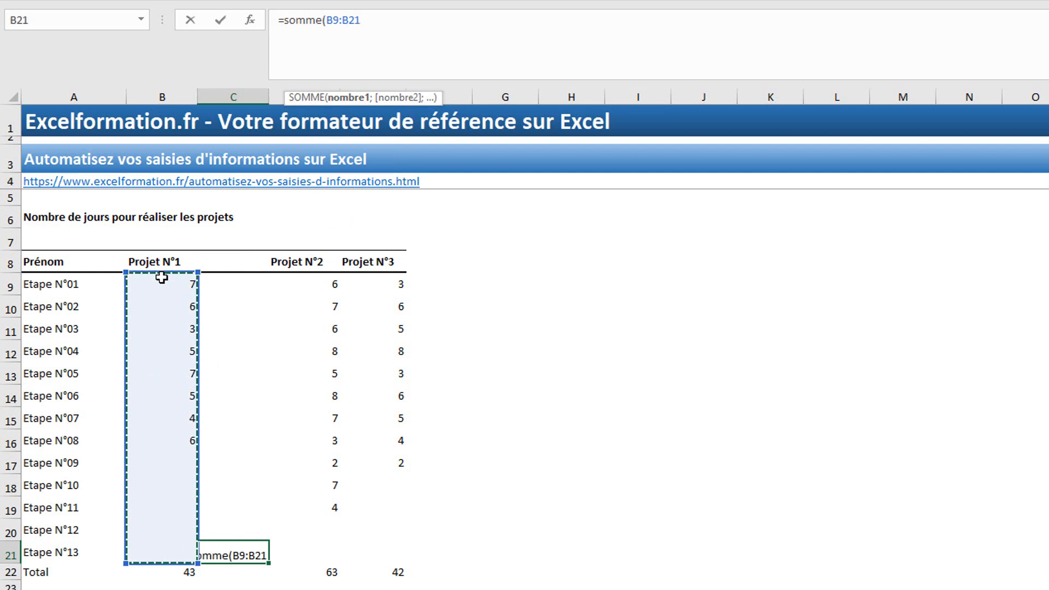
pyautogui.write(')')
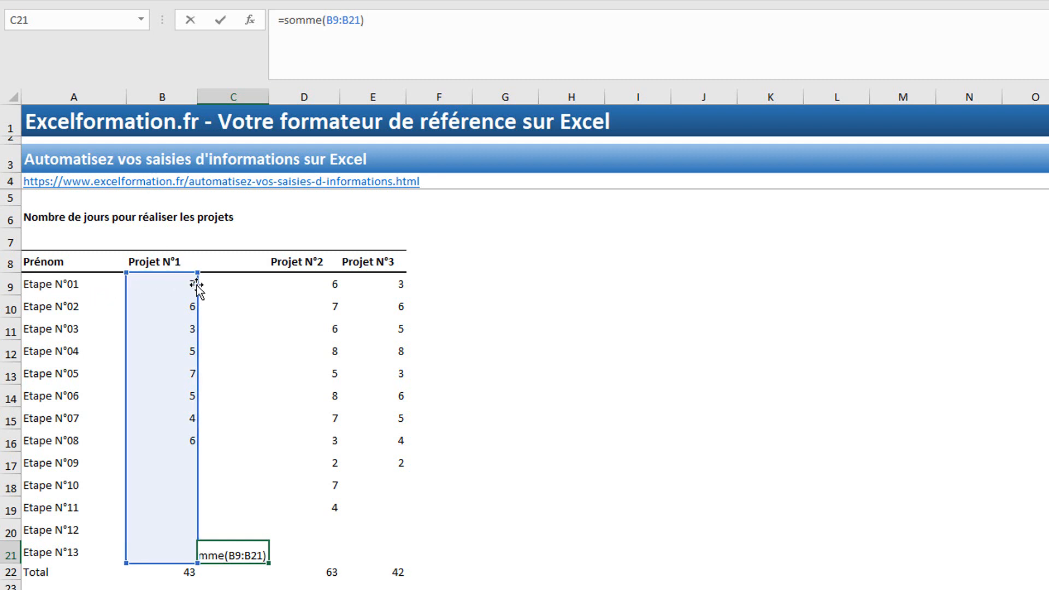
pyautogui.click(332, 22)
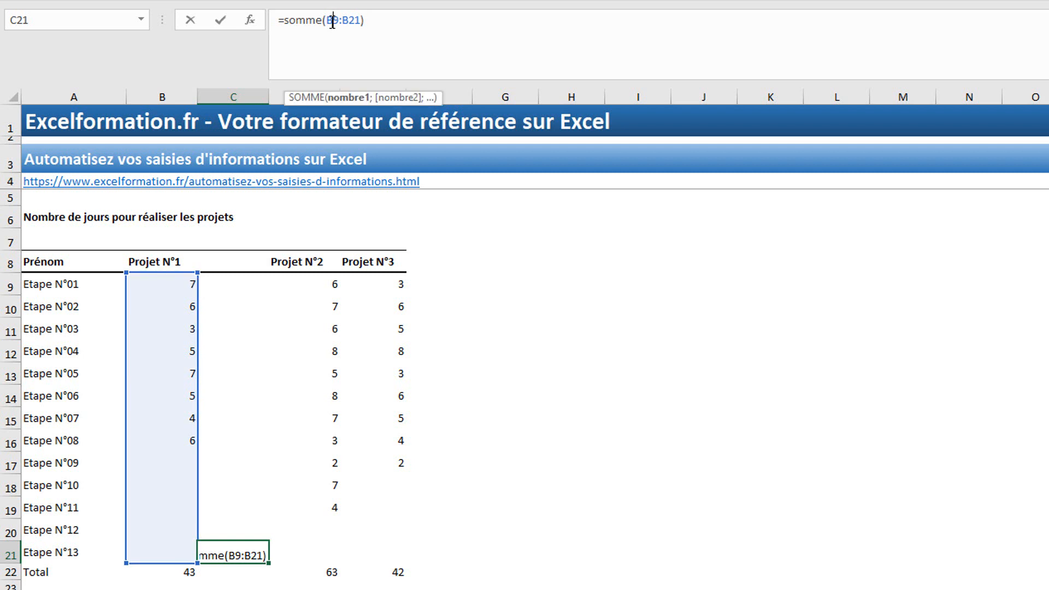
pyautogui.write('$')
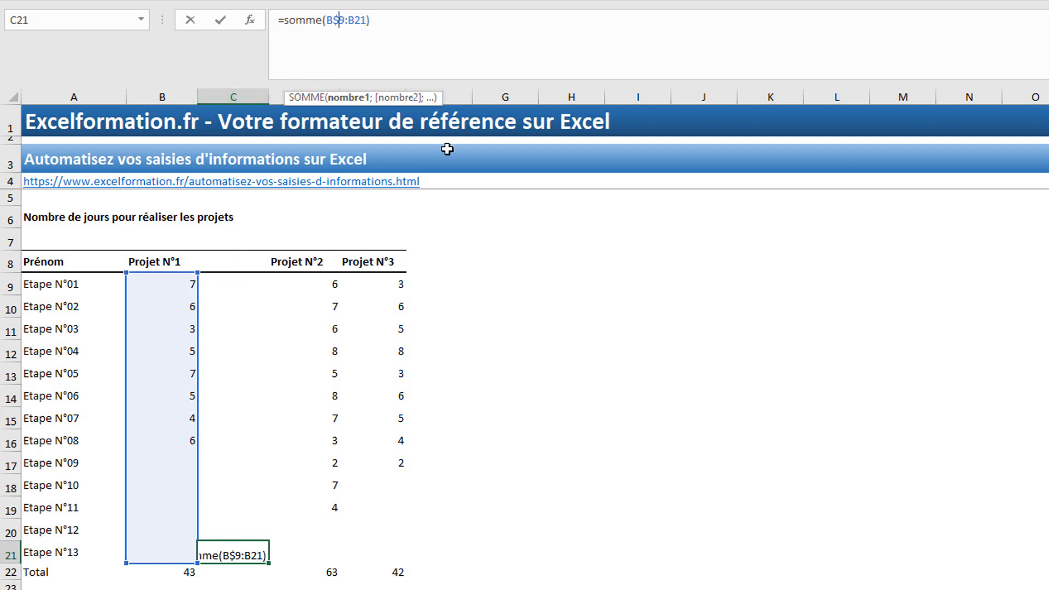
pyautogui.press('Return')
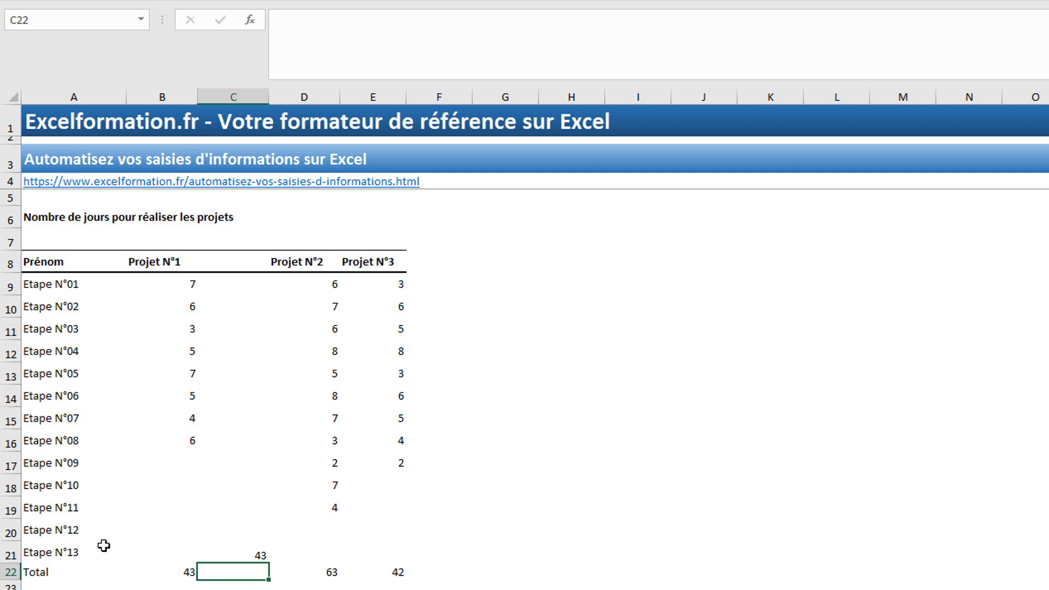
# - Fill the cumulative formula from C21 up to C9 and check the formula in C9
pyautogui.click(267, 560)
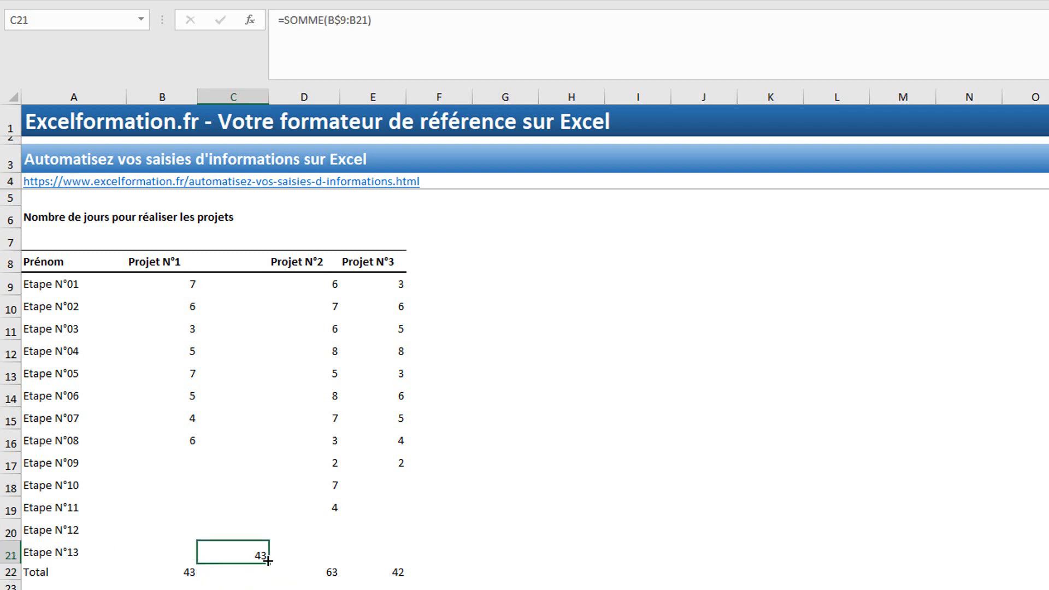
pyautogui.moveTo(268, 559); pyautogui.dragTo(242, 284)
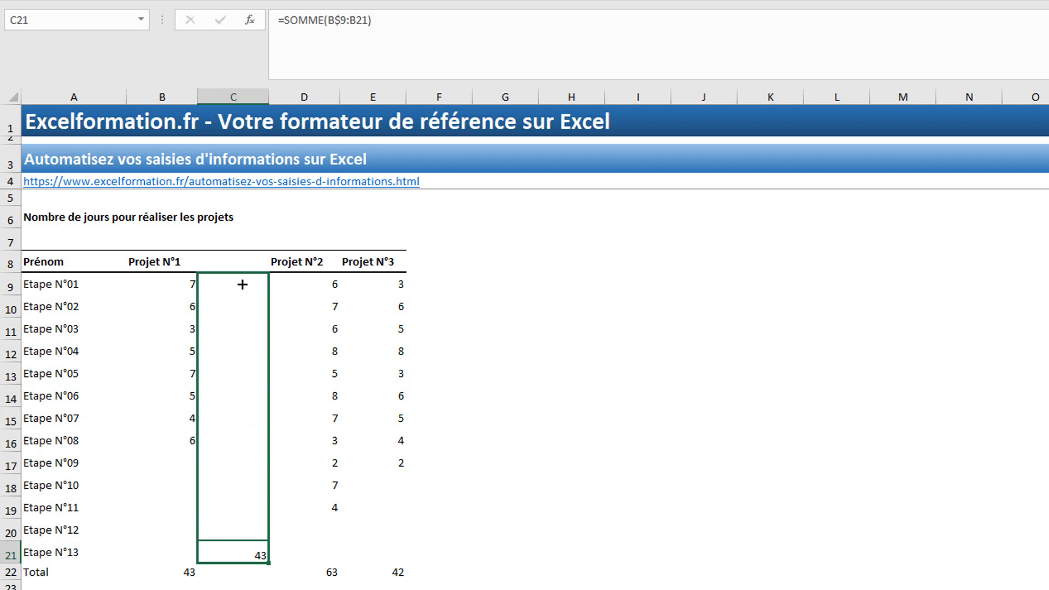
pyautogui.moveTo(242, 284); pyautogui.dragTo(242, 284)
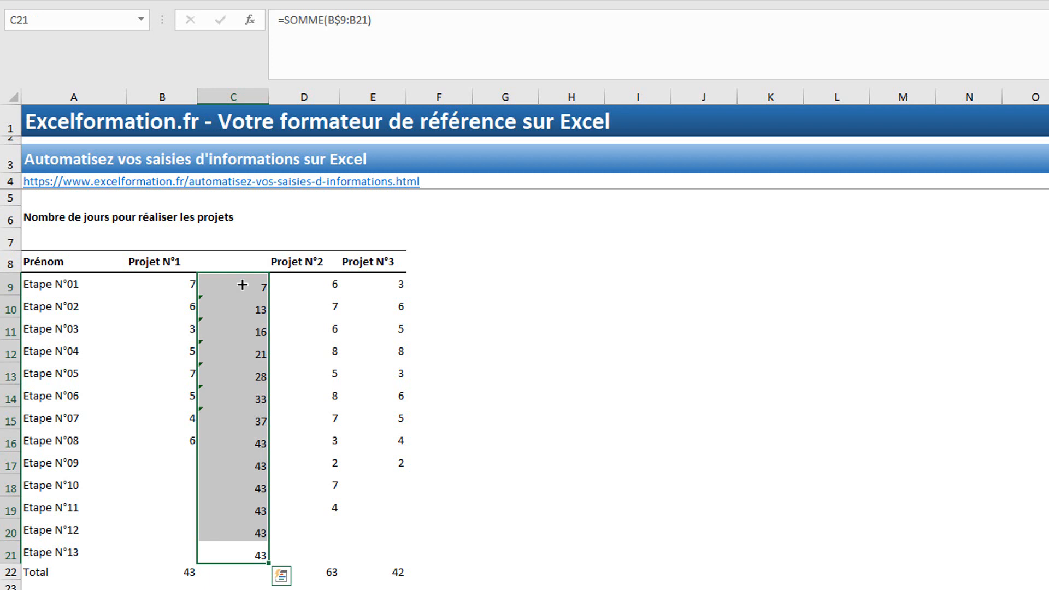
pyautogui.click(242, 283)
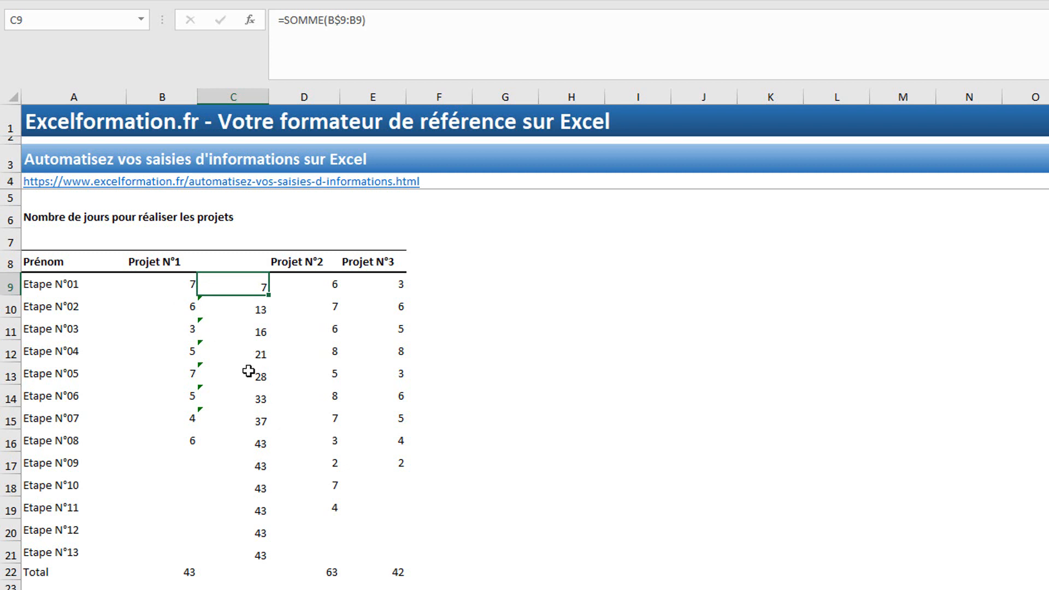
pyautogui.moveTo(293, 218); pyautogui.dragTo(273, 182)
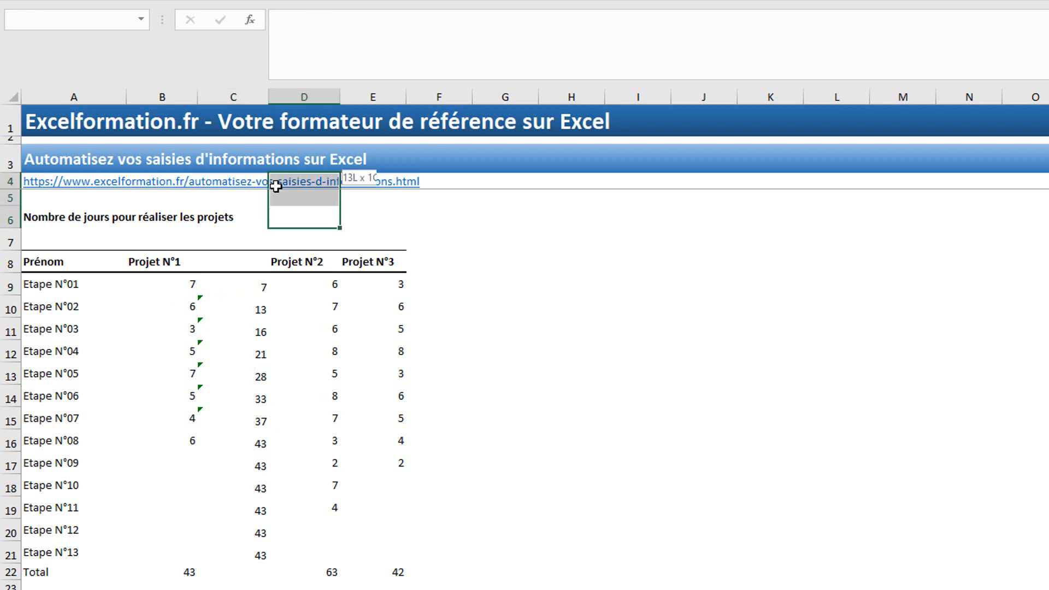
# - Copy the cumulative column C and insert the copy between Projet N°2 and Projet N°3
pyautogui.click(230, 97)
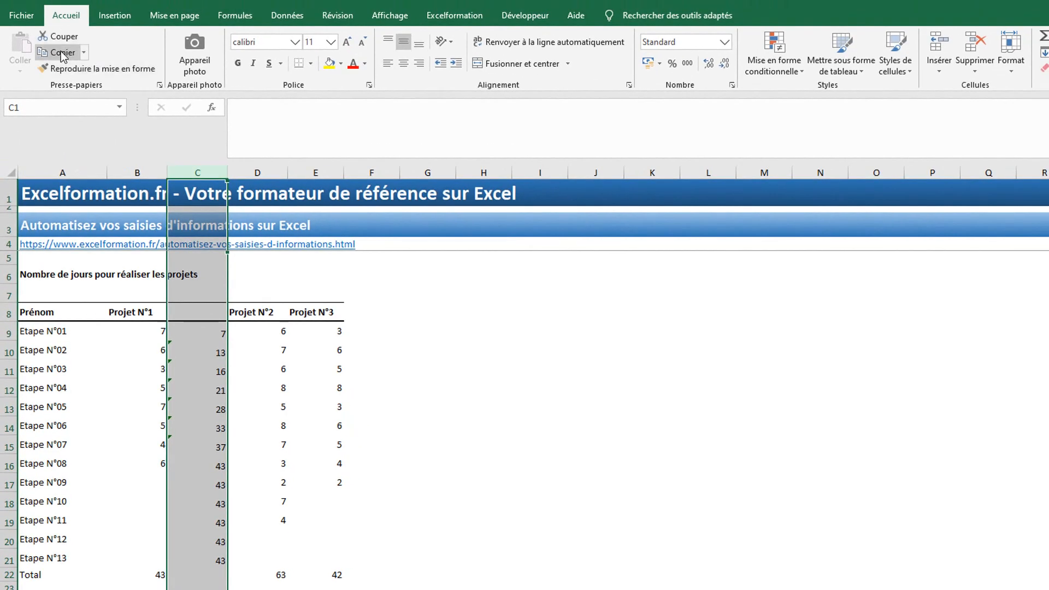
pyautogui.click(61, 53)
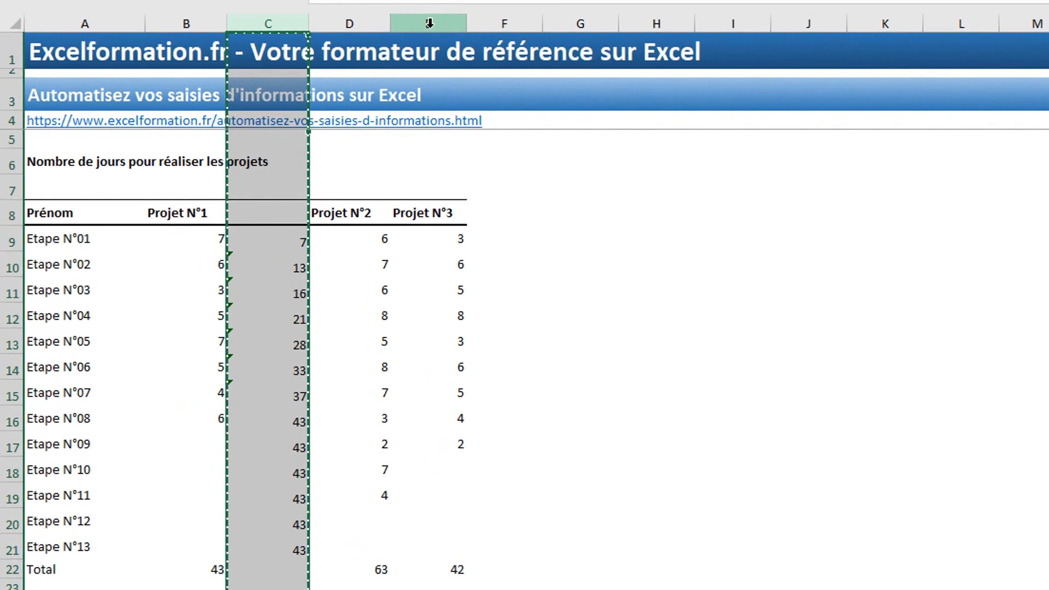
pyautogui.click(436, 15)
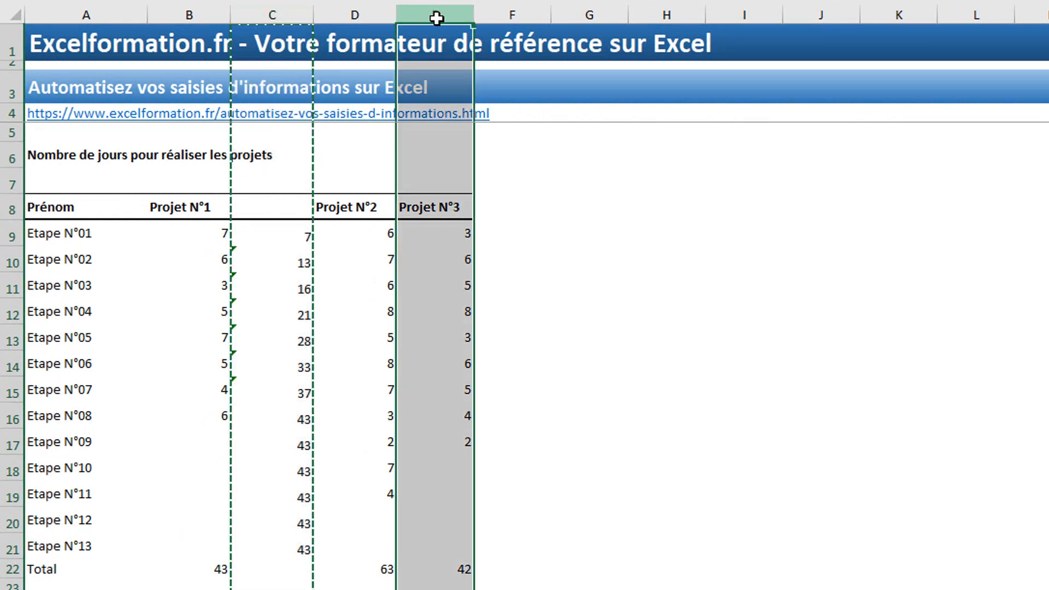
pyautogui.rightClick(436, 16)
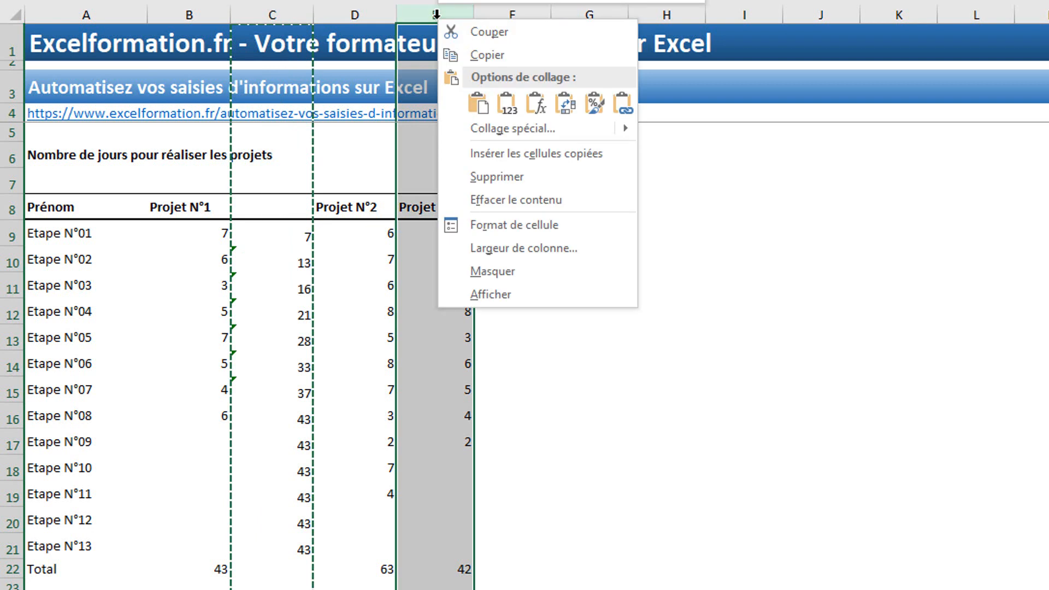
pyautogui.click(479, 148)
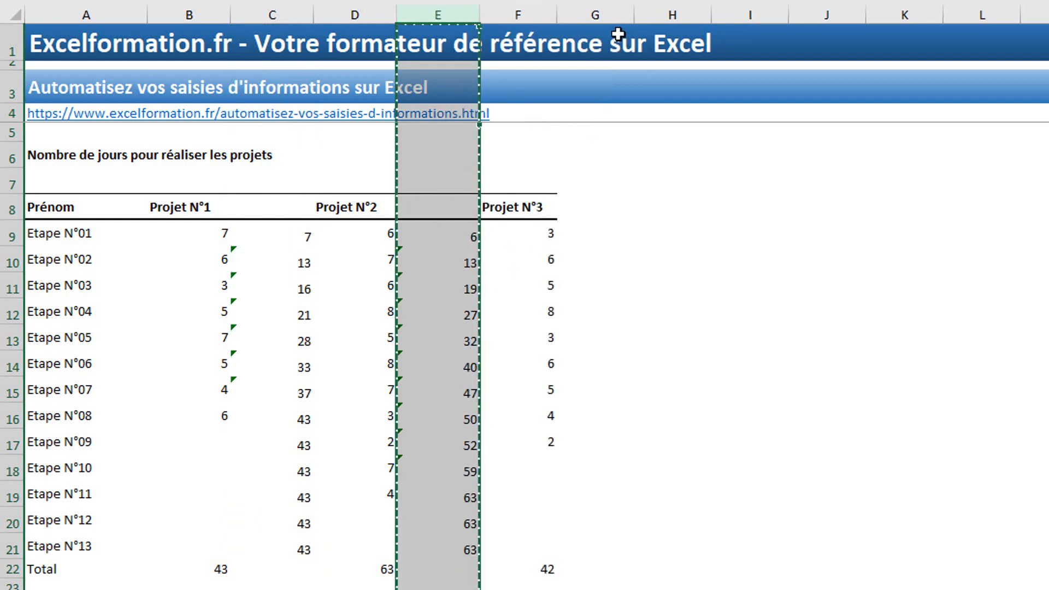
# - Insert another copy of the cumulative column as column G, after Projet N°3, and select cell A1
pyautogui.rightClick(610, 16)
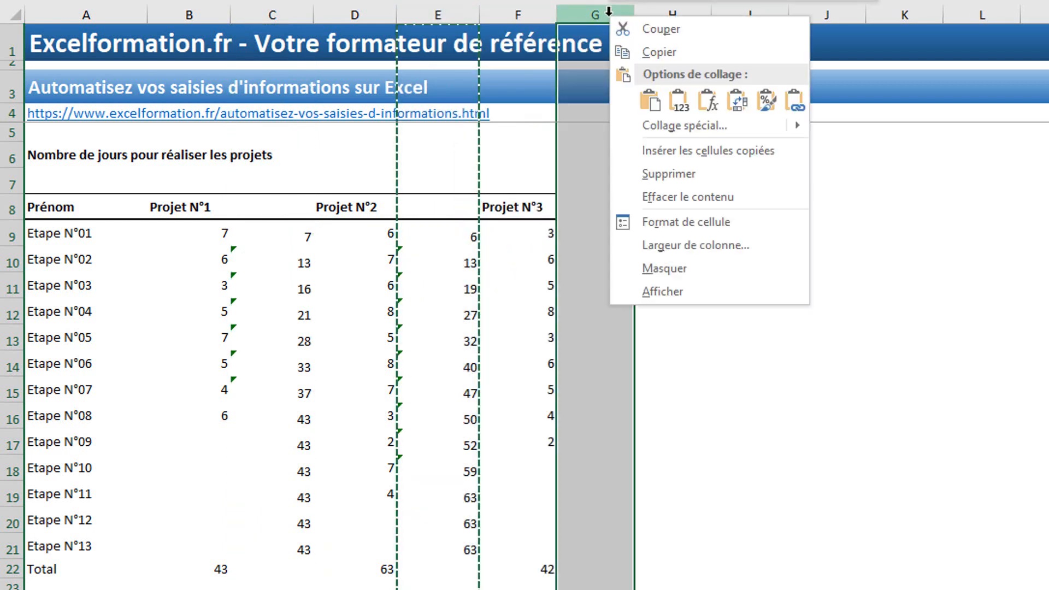
pyautogui.click(641, 152)
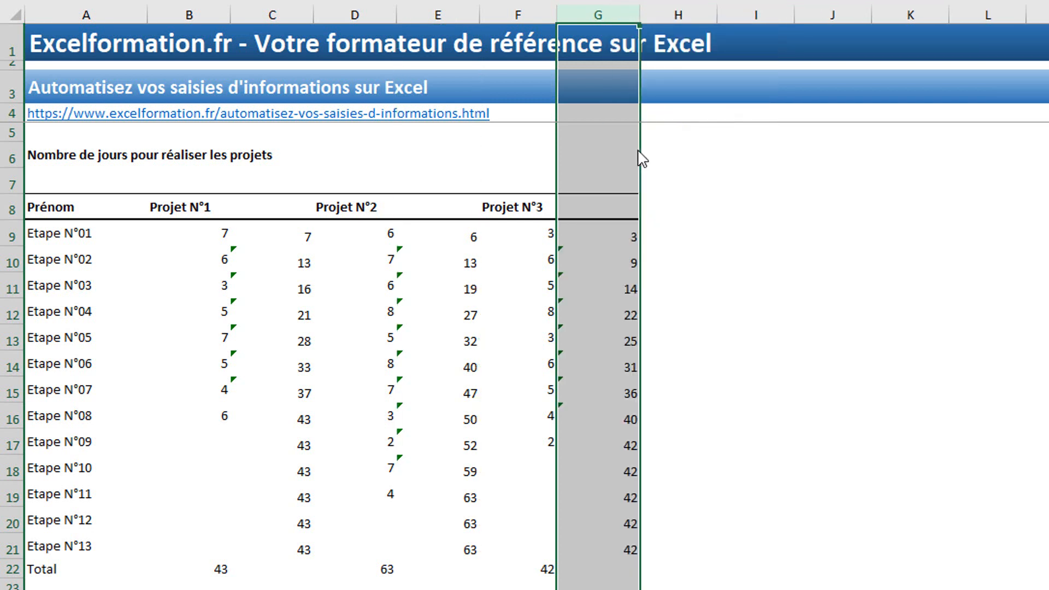
pyautogui.click(46, 41)
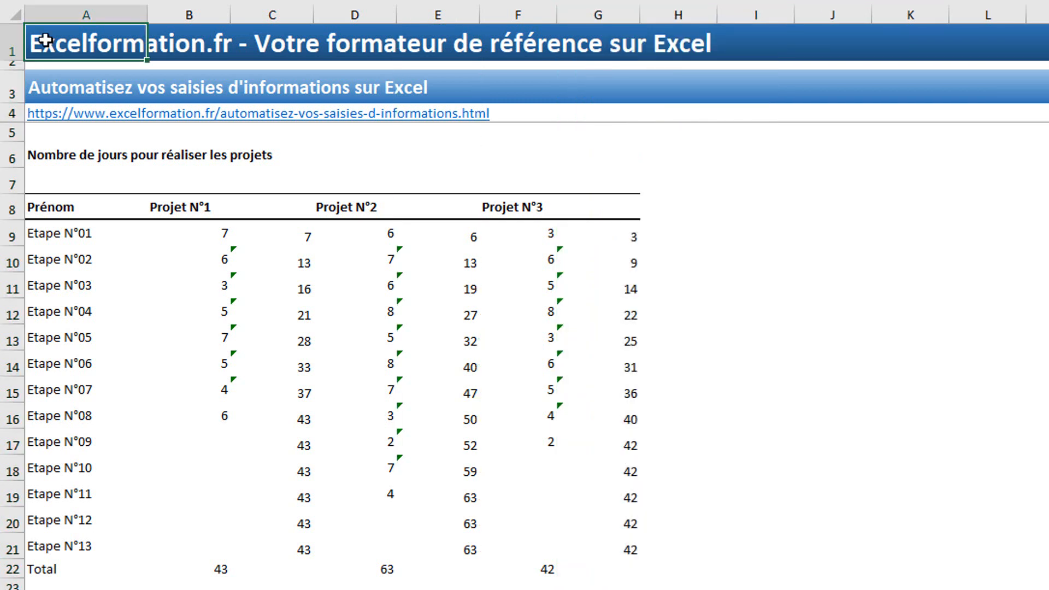